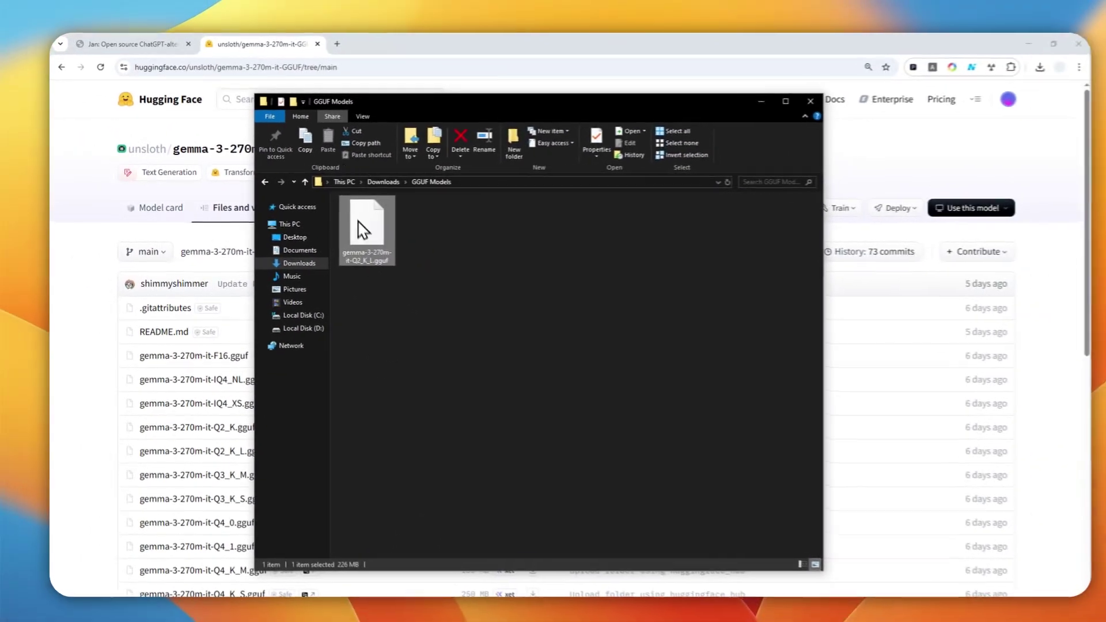
# Show the Gemma 3 270M GGUF file list in Hugging Face, then switch to Jan
pyautogui.click(259, 50)
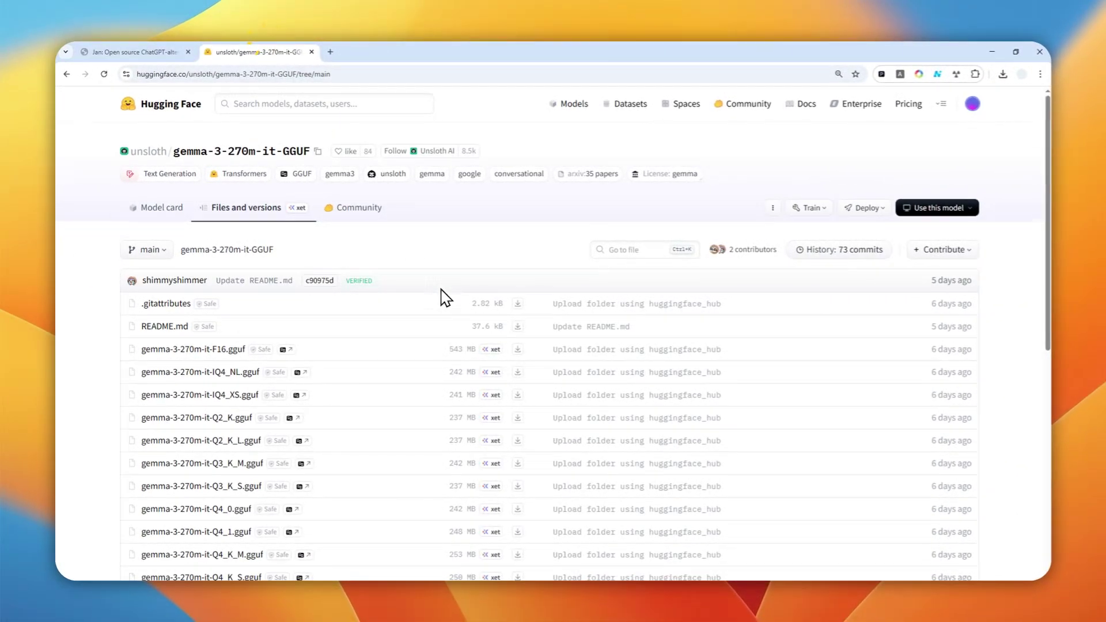
pyautogui.scroll(-3, 445, 294)
pyautogui.scroll(-2, 501, 259)
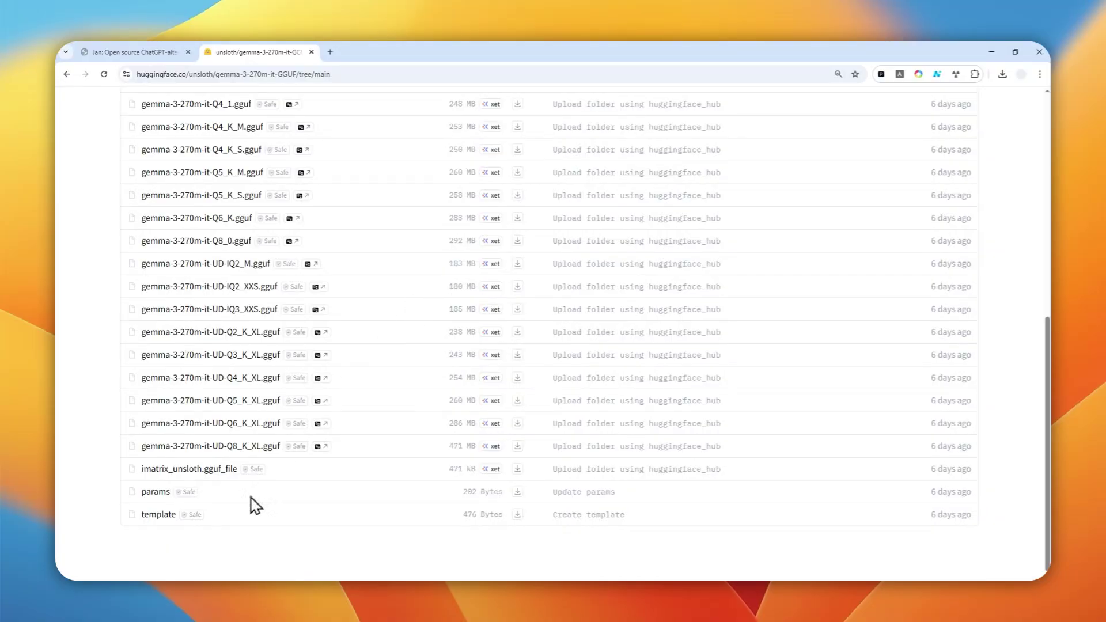
pyautogui.click(176, 586)
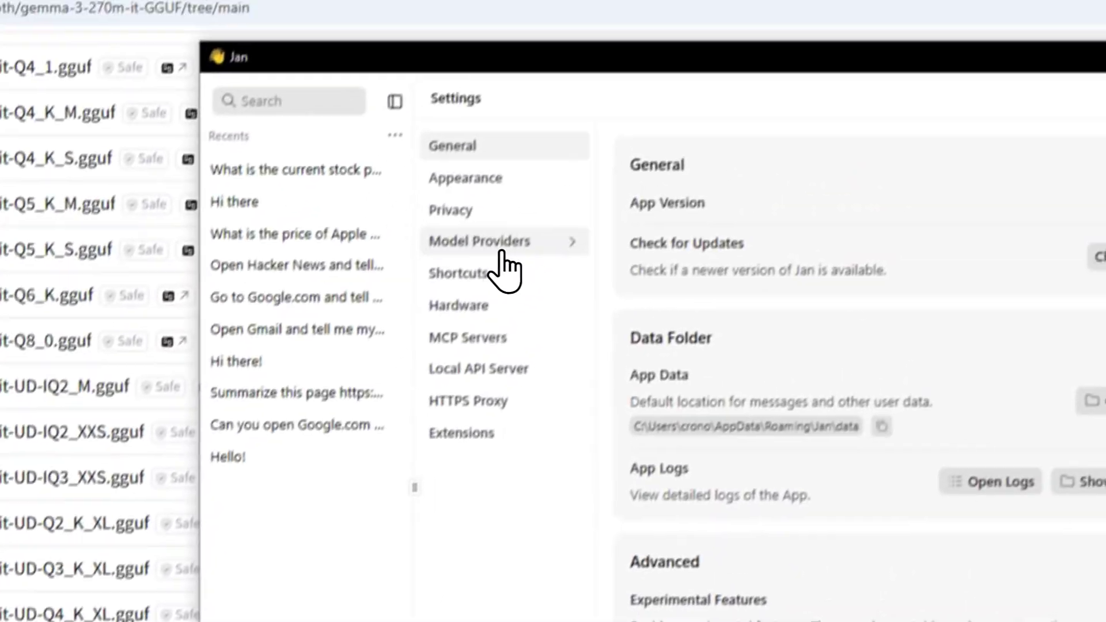
# Go to Model Providers and open the Llama.cpp provider page
pyautogui.click(483, 281)
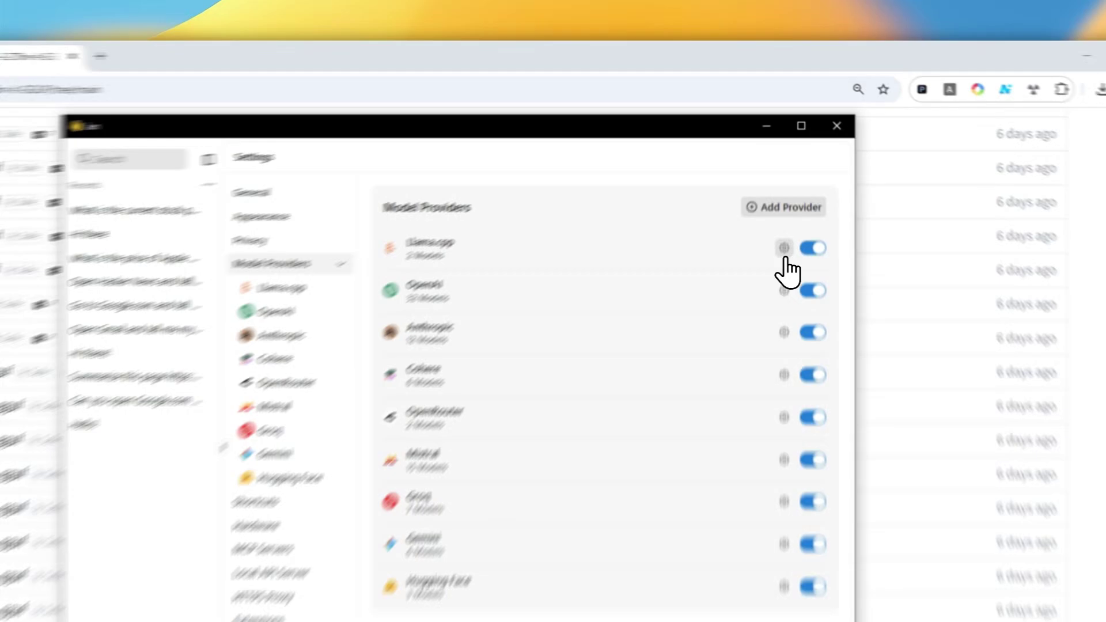
pyautogui.click(785, 251)
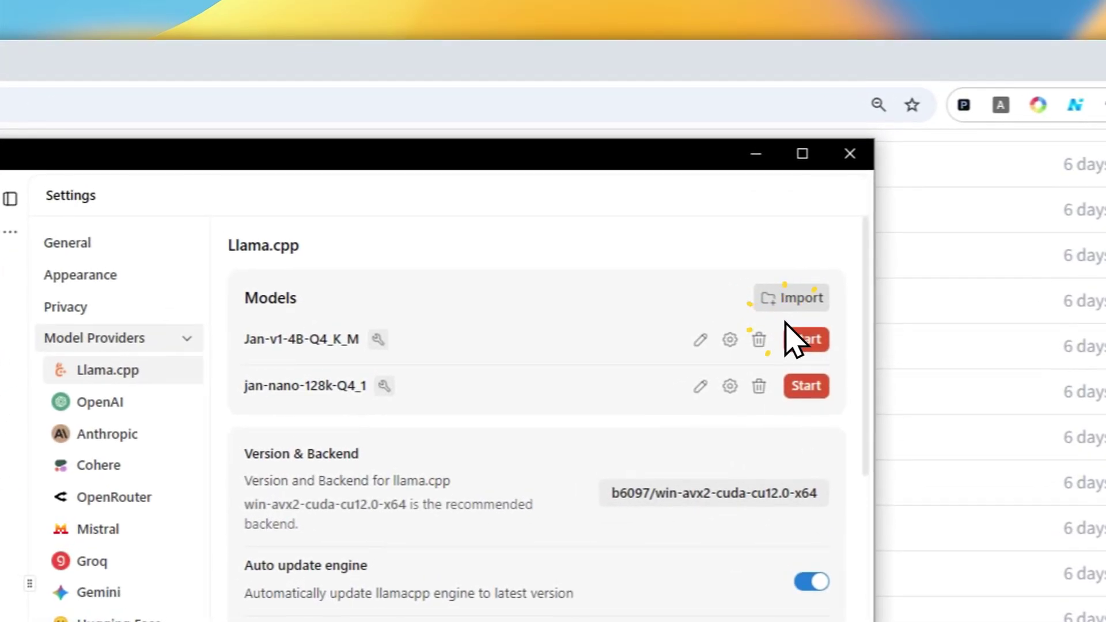
# Import gemma-3-270m-it-Q2_K_L.gguf from Downloads > GGUF Models into Llama.cpp
pyautogui.click(793, 303)
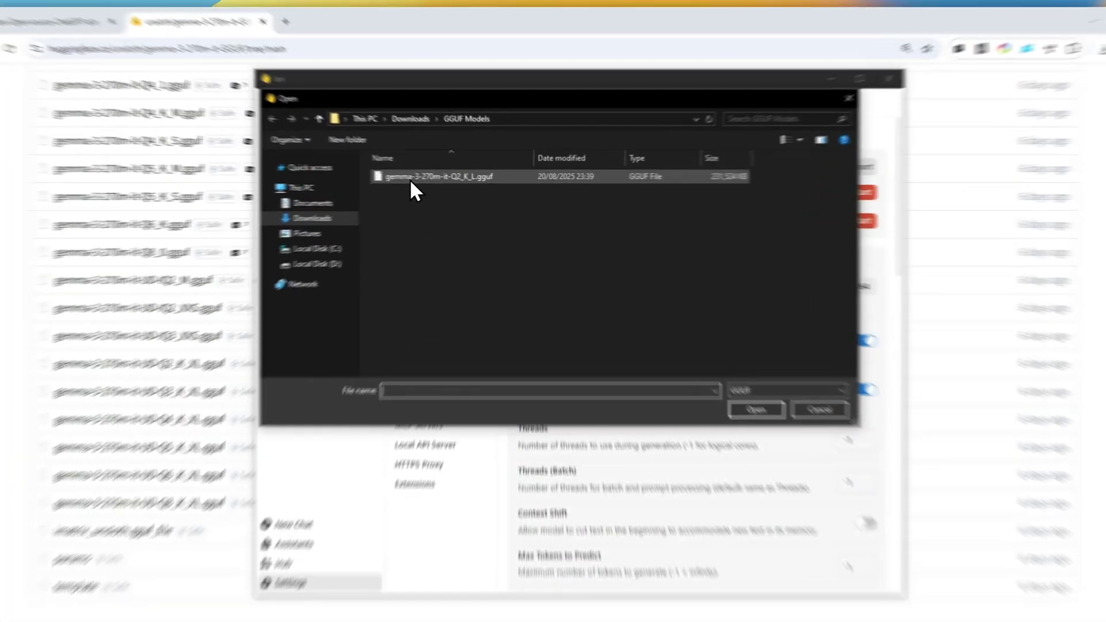
pyautogui.click(410, 179)
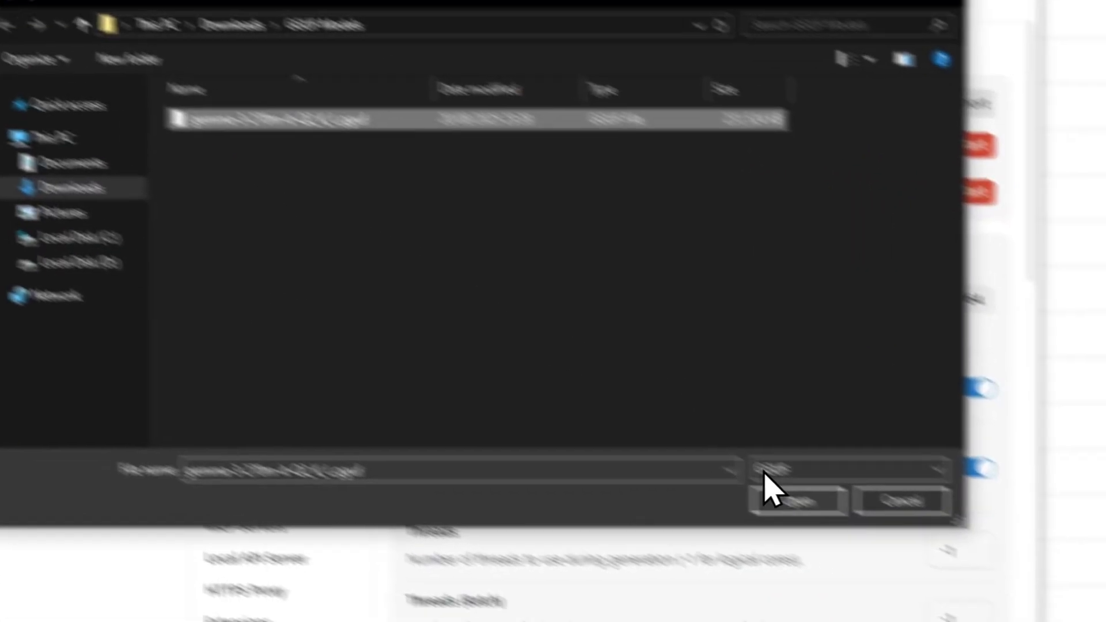
pyautogui.click(899, 550)
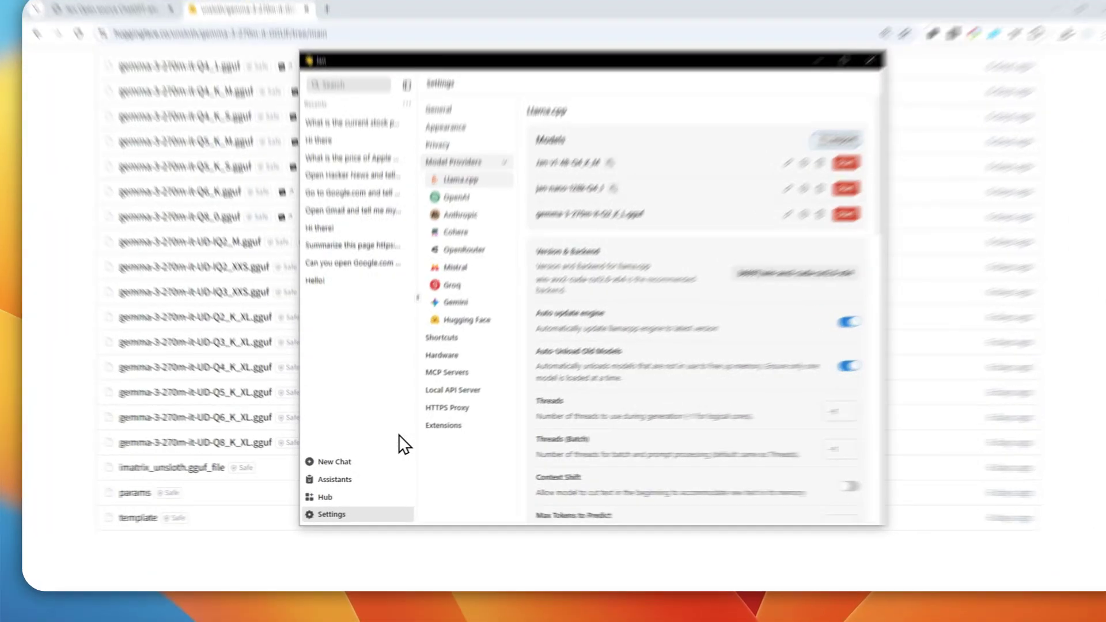
# Start a new chat on gemma-3-270m-it-Q2_K_L.gguf and send 'Hello'
pyautogui.click(370, 464)
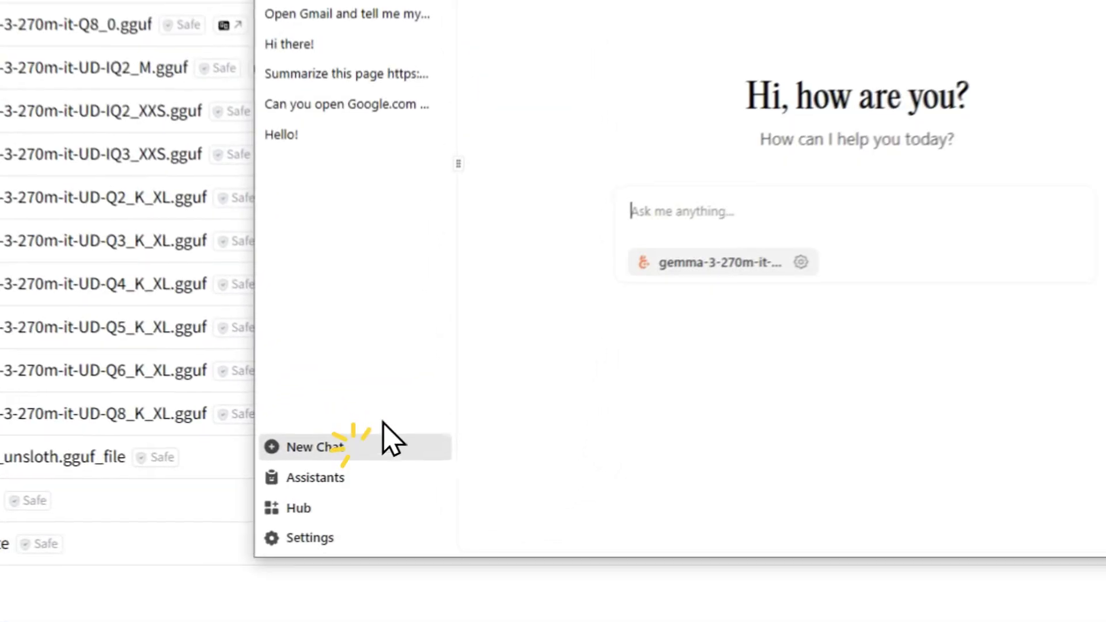
pyautogui.click(550, 370)
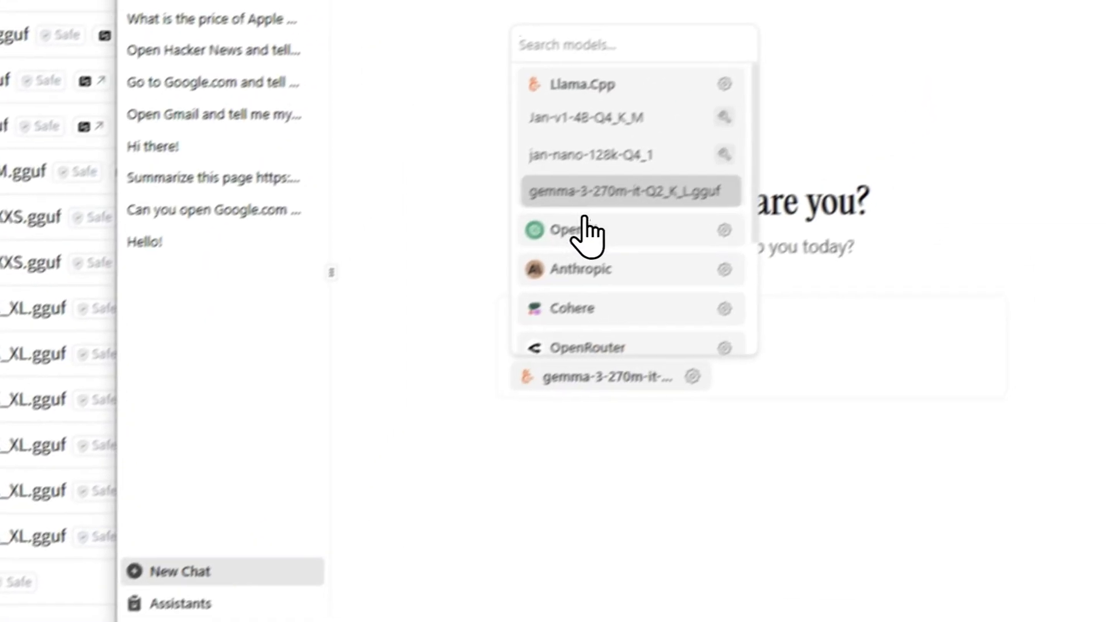
pyautogui.click(517, 232)
pyautogui.click(569, 365)
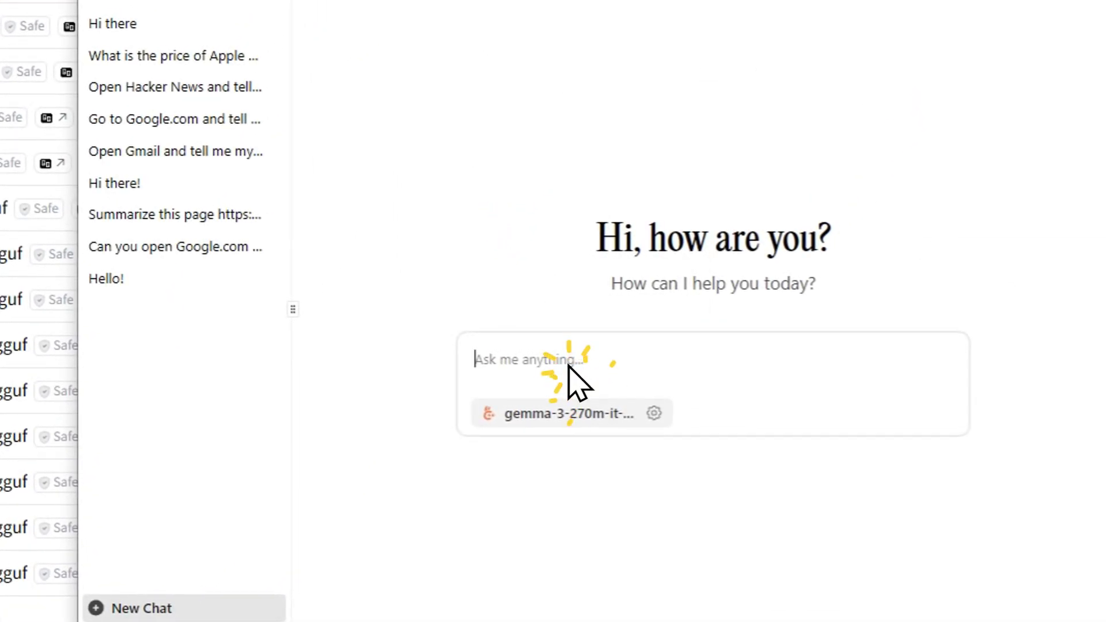
pyautogui.write('Hello')
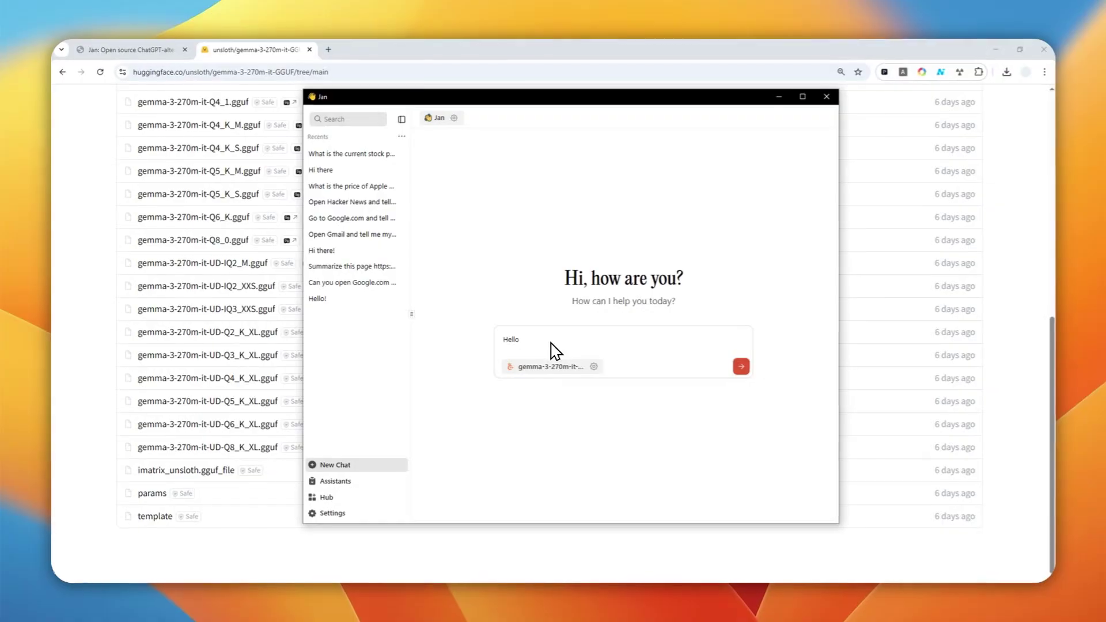
pyautogui.press('Return')
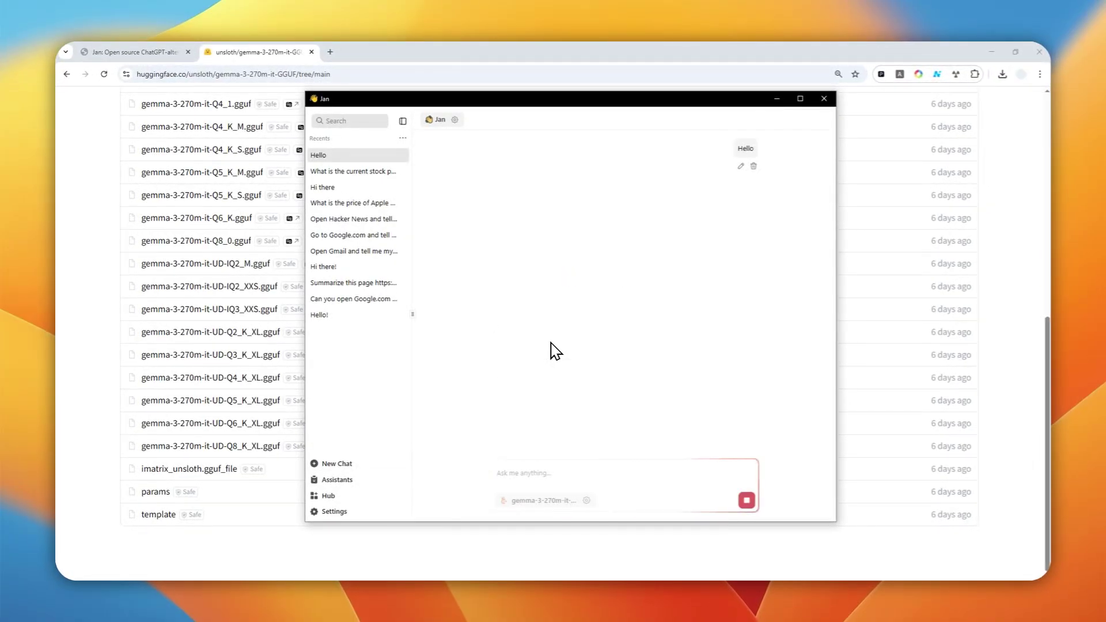